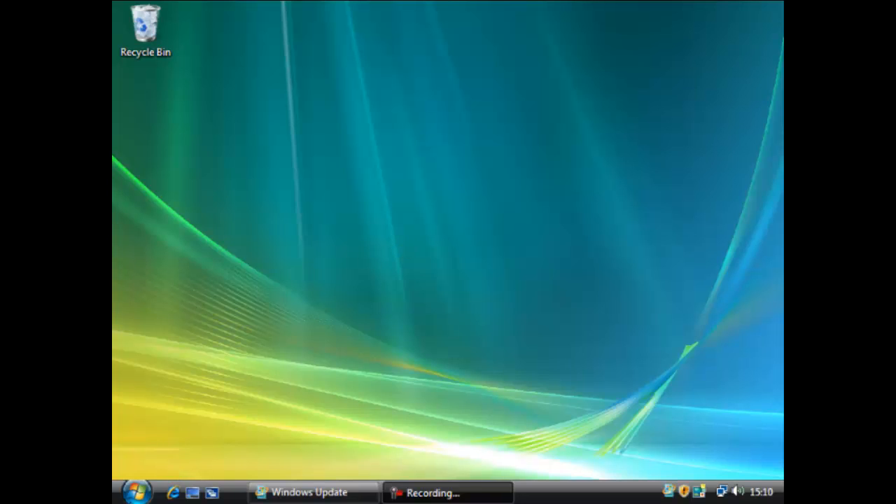
Step: View Device Manager through the Control Panel's System and Maintenance category, and close both windows
{"action": "left_click", "coordinate": [134, 495]}
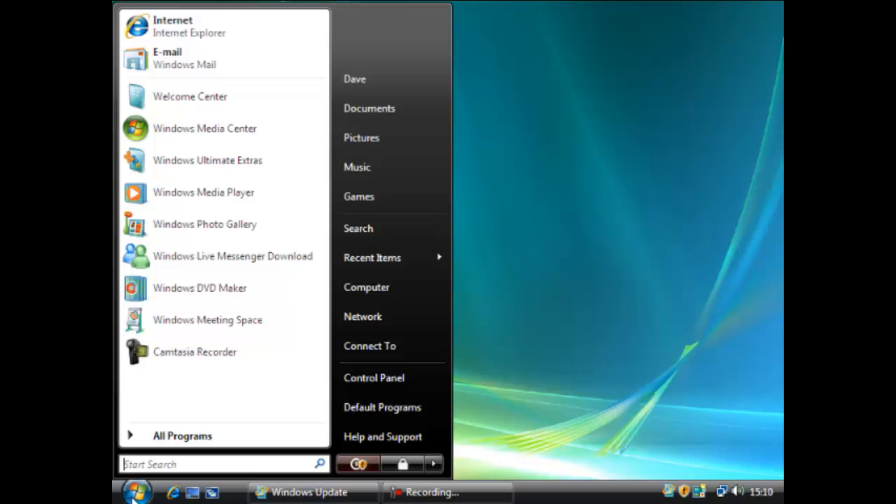
{"action": "left_click", "coordinate": [377, 386]}
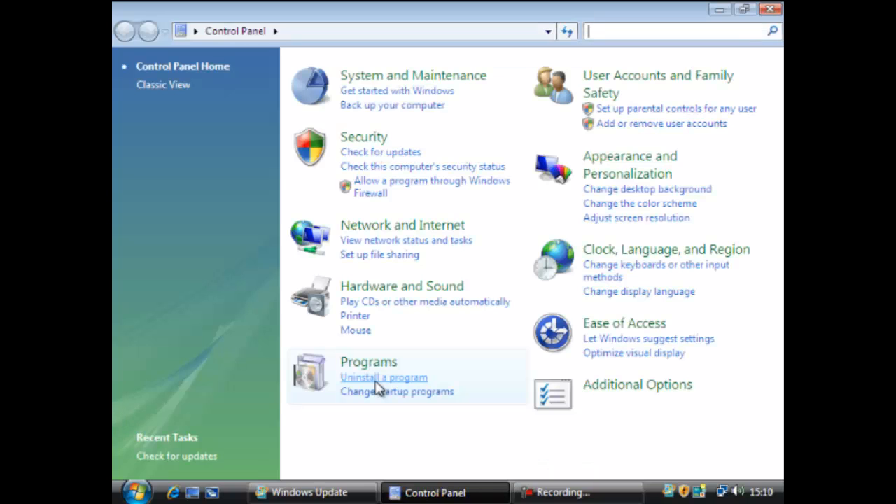
{"action": "left_click", "coordinate": [414, 77]}
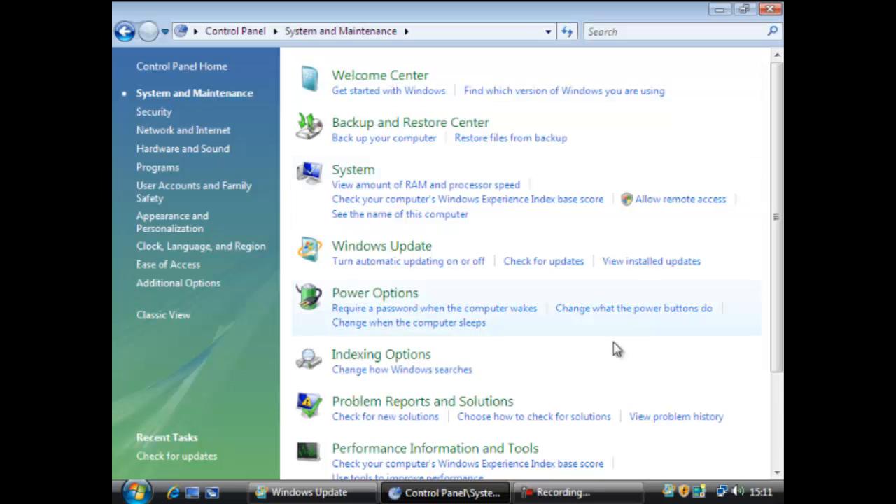
{"action": "left_click", "coordinate": [779, 459]}
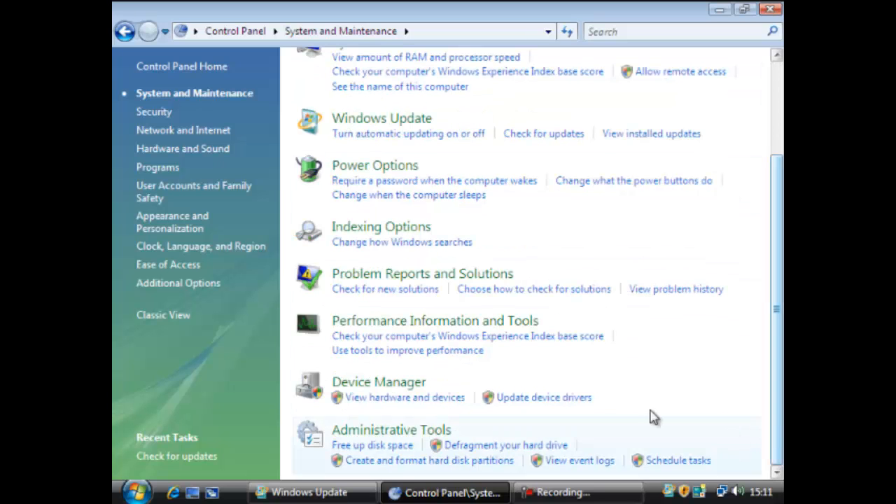
{"action": "left_click", "coordinate": [408, 383]}
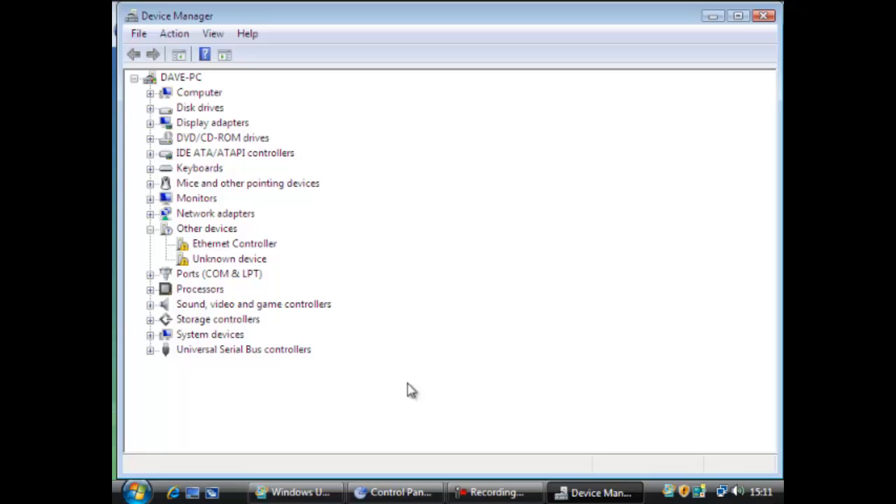
{"action": "left_click", "coordinate": [763, 17]}
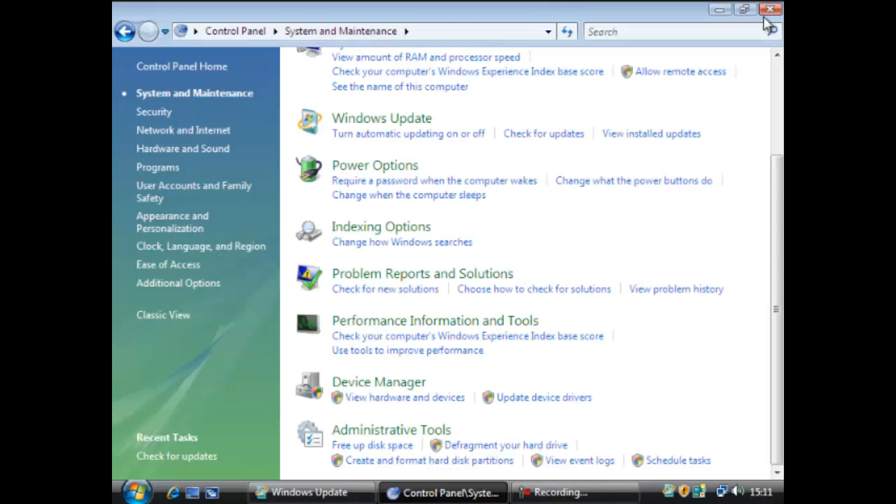
{"action": "left_click", "coordinate": [770, 9]}
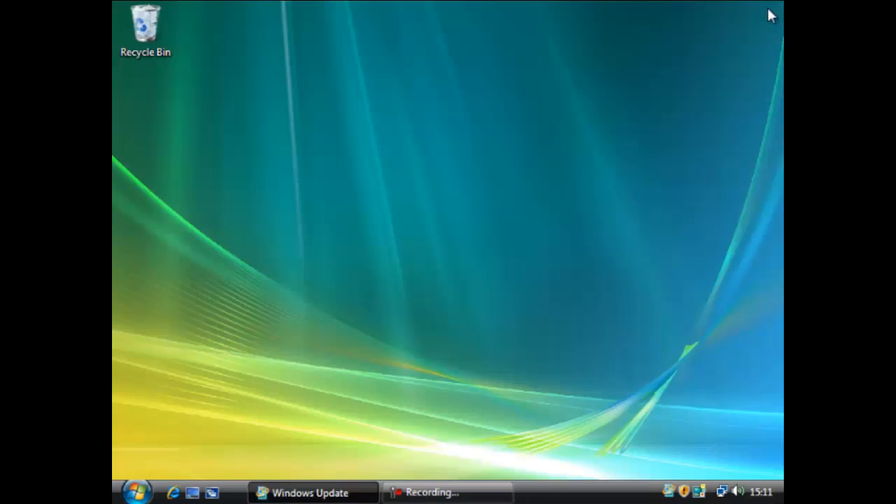
Step: Open the computer's System properties and launch Device Manager from there
{"action": "left_click", "coordinate": [132, 490]}
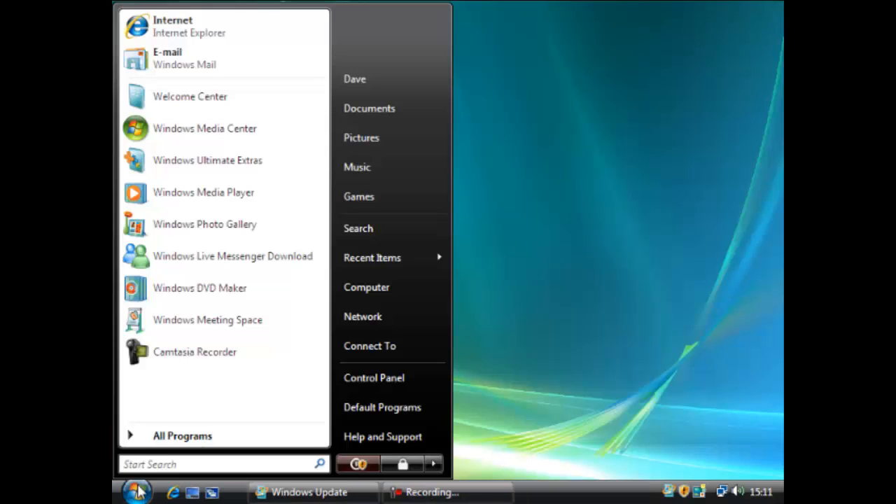
{"action": "left_click", "coordinate": [358, 282]}
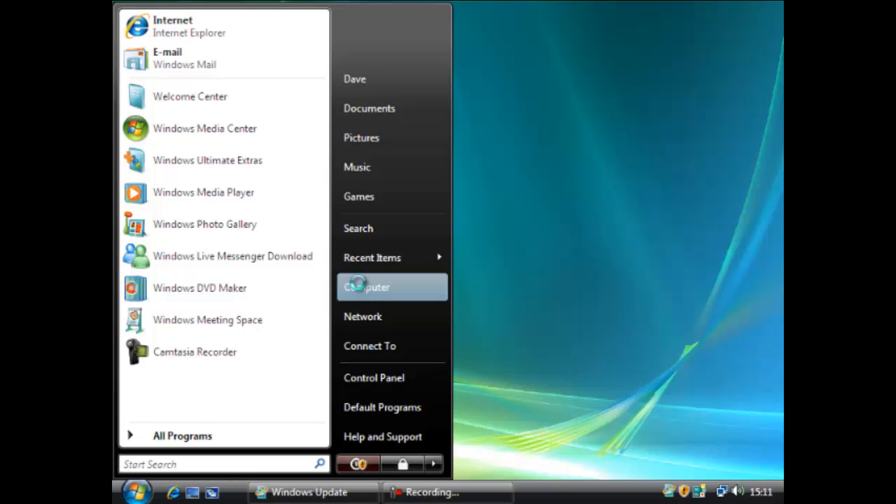
{"action": "right_click", "coordinate": [359, 284]}
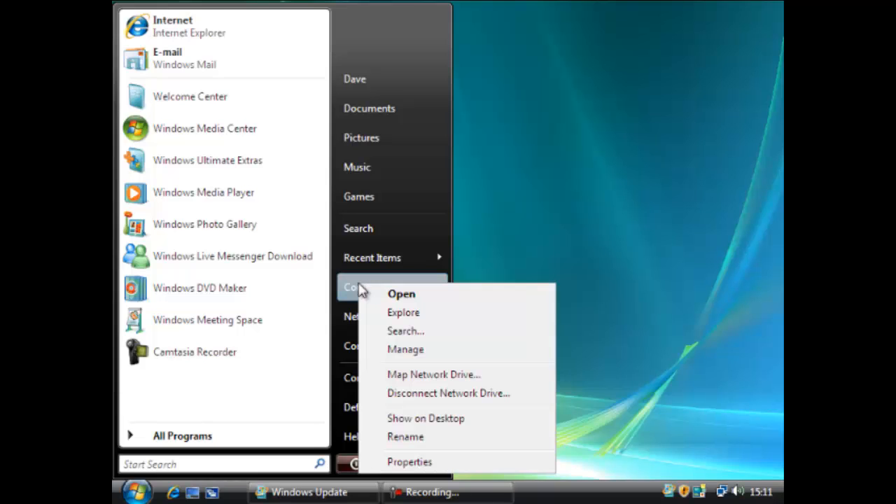
{"action": "left_click", "coordinate": [424, 462]}
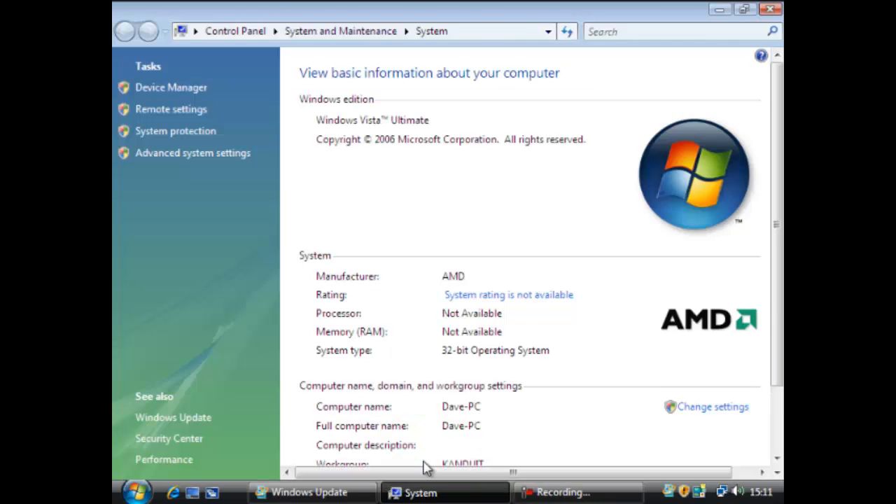
{"action": "left_click", "coordinate": [196, 89]}
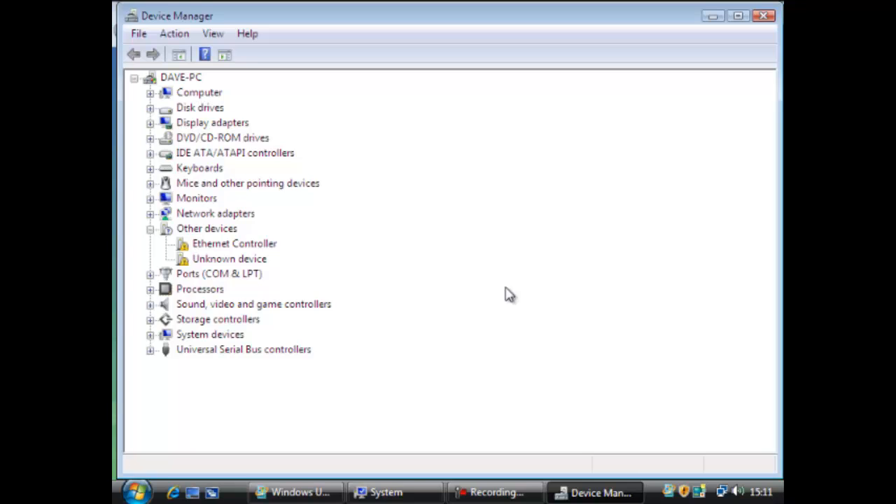
{"action": "double_click", "coordinate": [235, 245]}
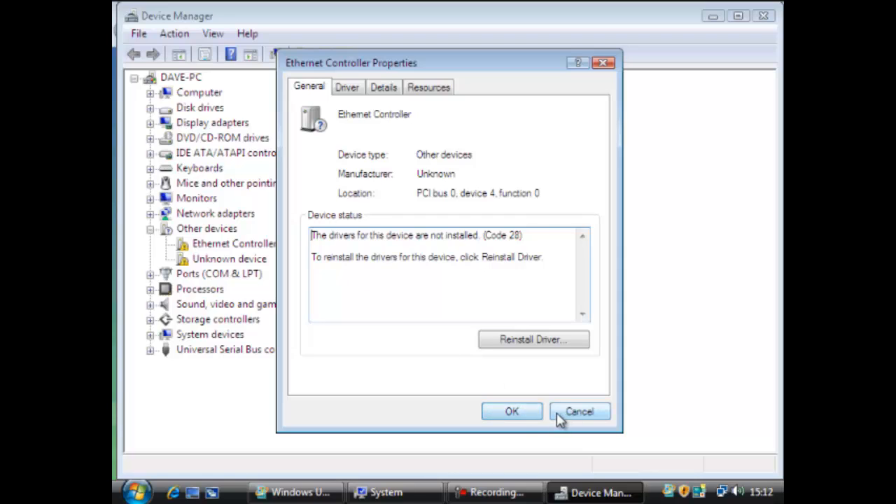
{"action": "left_click", "coordinate": [518, 417]}
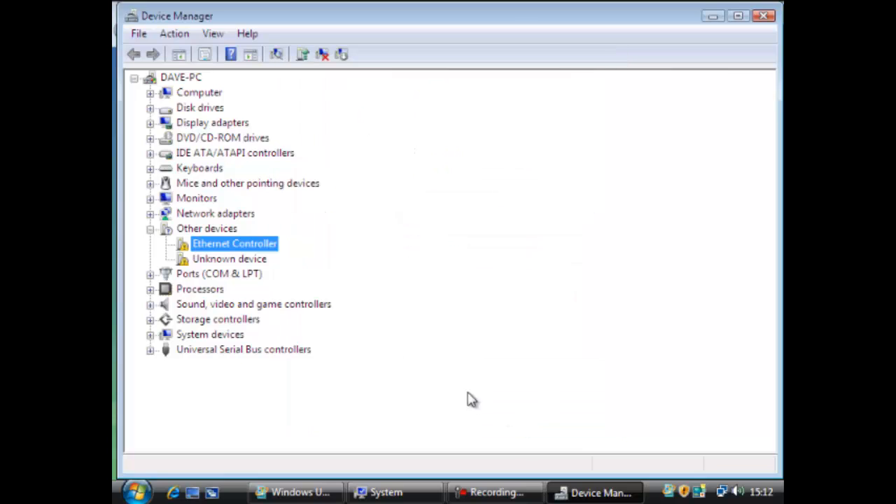
{"action": "double_click", "coordinate": [274, 309]}
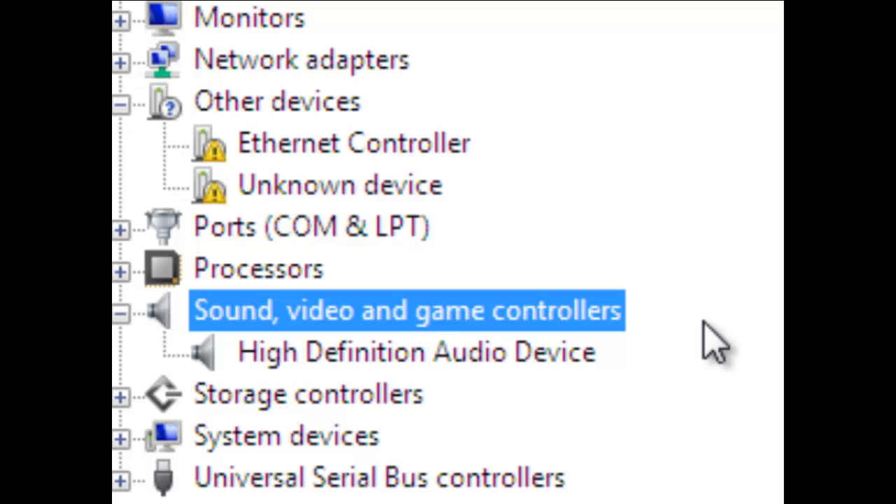
{"action": "left_click", "coordinate": [522, 352]}
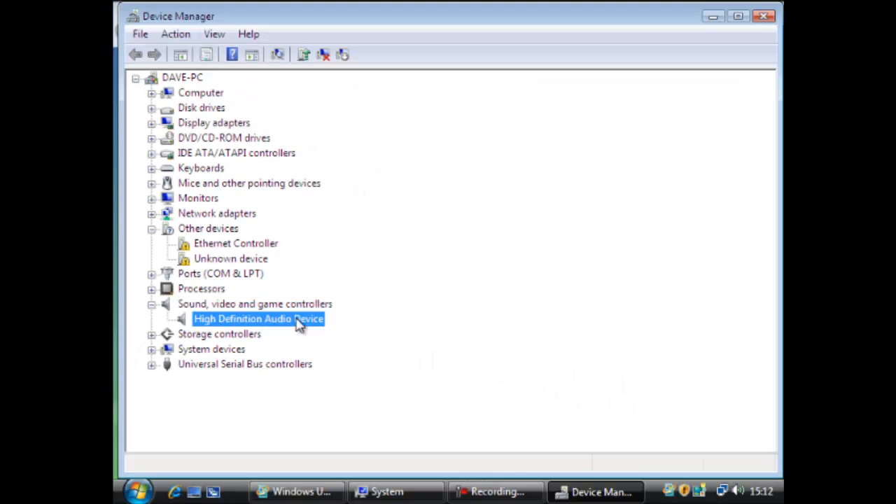
{"action": "double_click", "coordinate": [297, 321]}
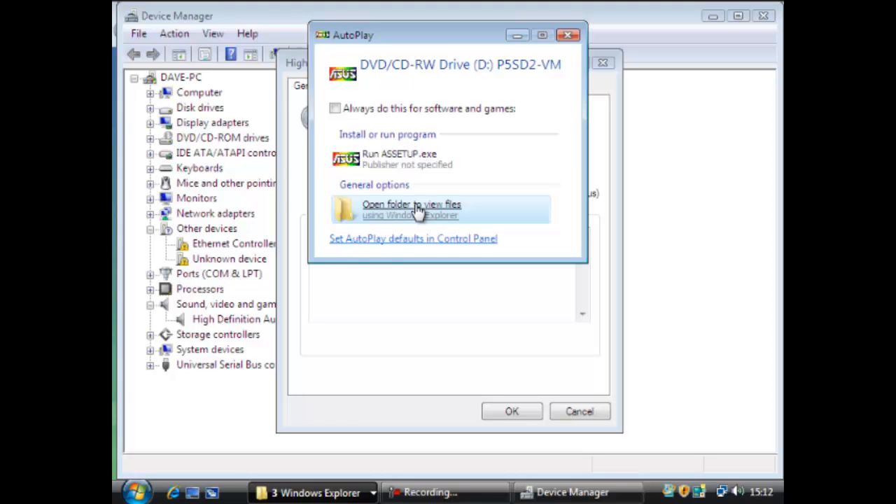
Step: Browse the P5SD2-VM driver disc to the Drivers\Audio\driver\Vista folder, view its files and close the folder window
{"action": "left_click", "coordinate": [417, 210]}
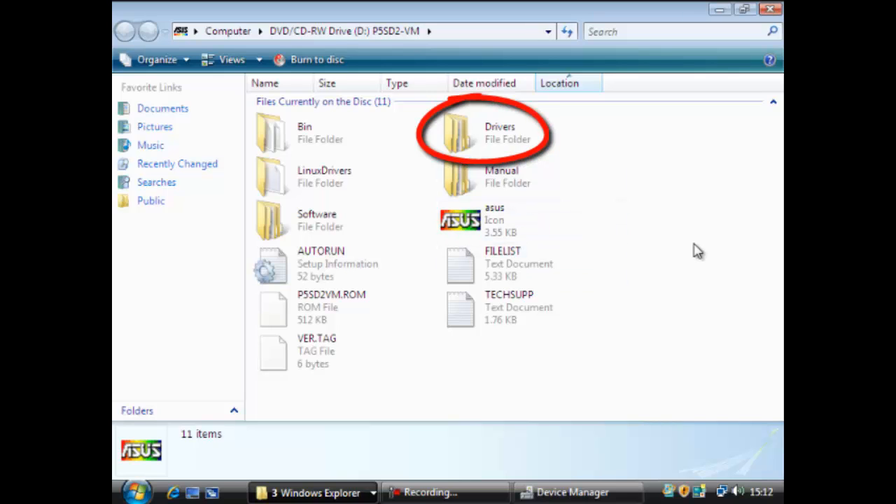
{"action": "left_click", "coordinate": [490, 133]}
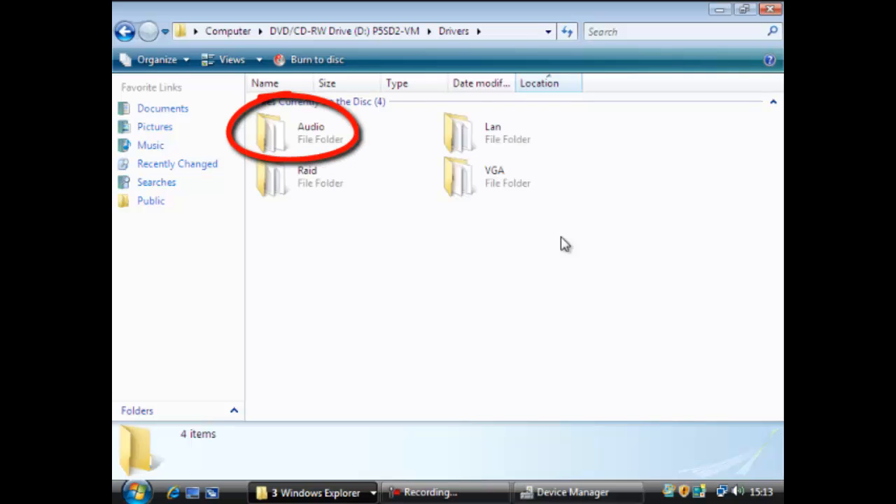
{"action": "double_click", "coordinate": [285, 144]}
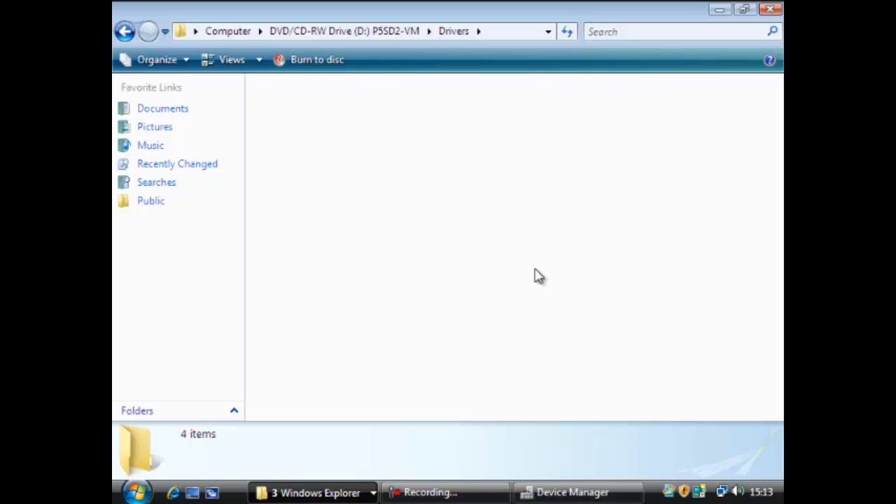
{"action": "double_click", "coordinate": [295, 132]}
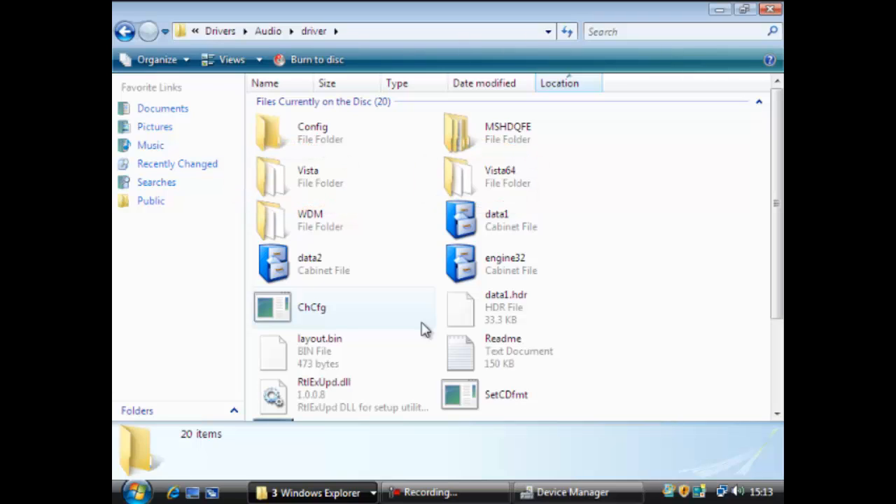
{"action": "double_click", "coordinate": [320, 181]}
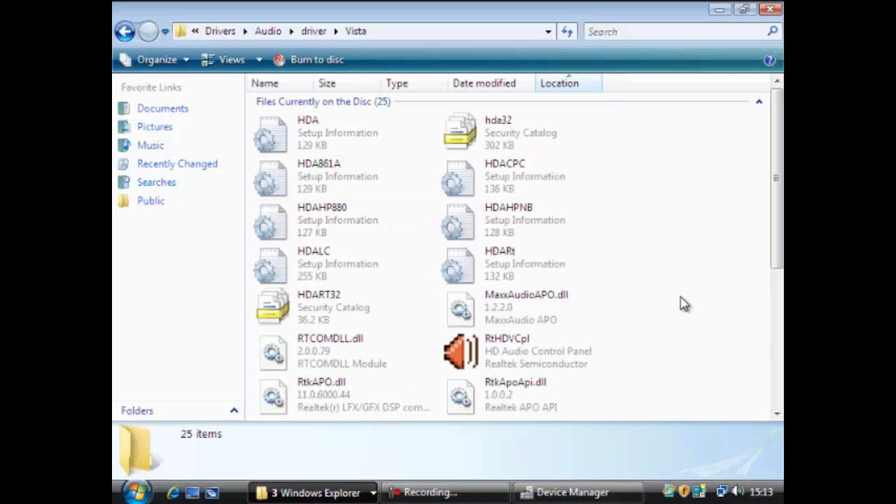
{"action": "left_click", "coordinate": [770, 11]}
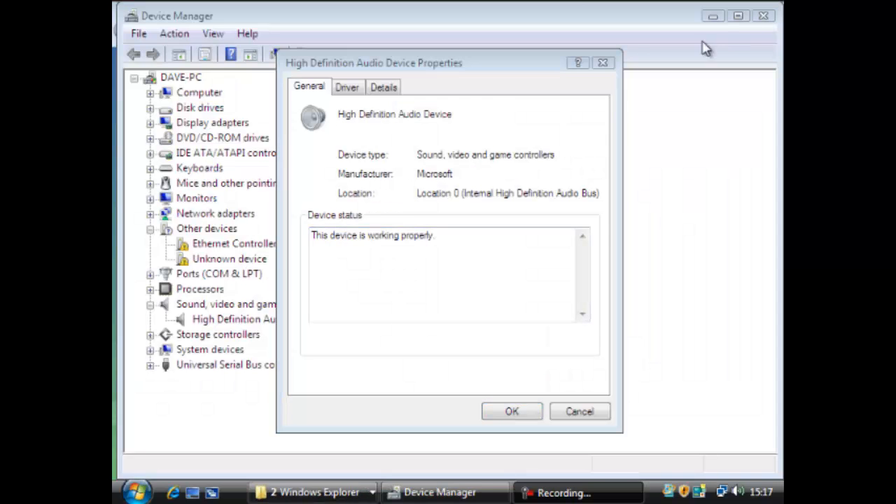
Step: Start a driver update for the High Definition Audio Device, choosing to browse the computer for driver software
{"action": "left_click", "coordinate": [347, 88]}
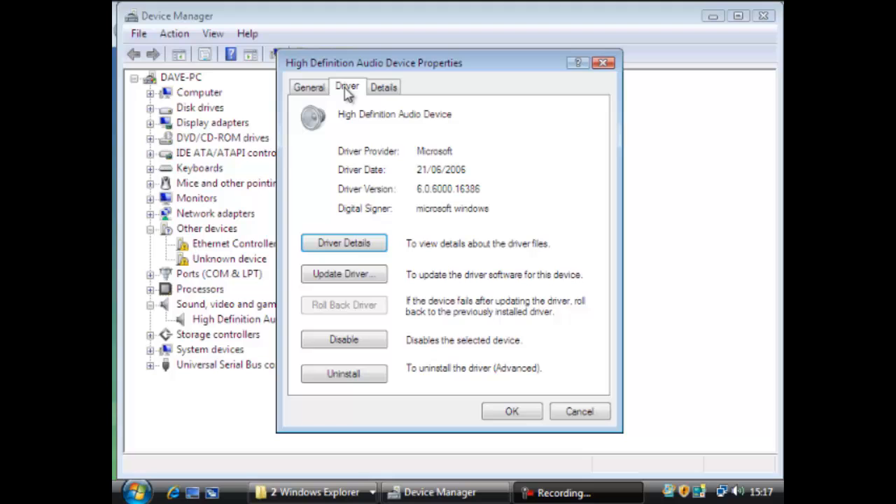
{"action": "left_click", "coordinate": [354, 278]}
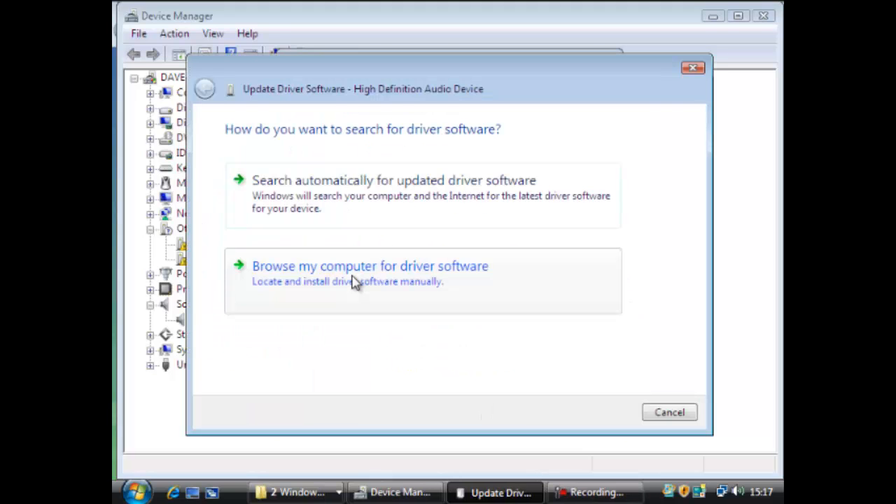
{"action": "left_click", "coordinate": [353, 277]}
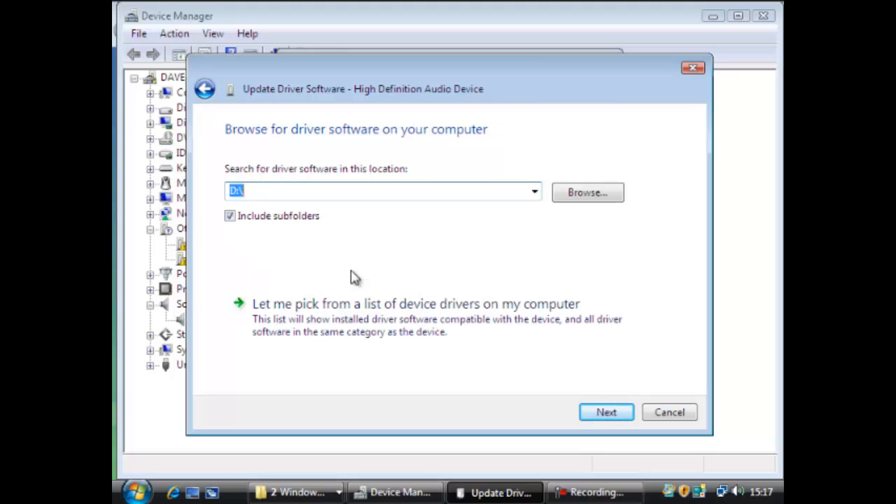
Step: Set the driver search location to D:\Drivers\Audio\driver\Vista on the motherboard disc
{"action": "left_click", "coordinate": [584, 194]}
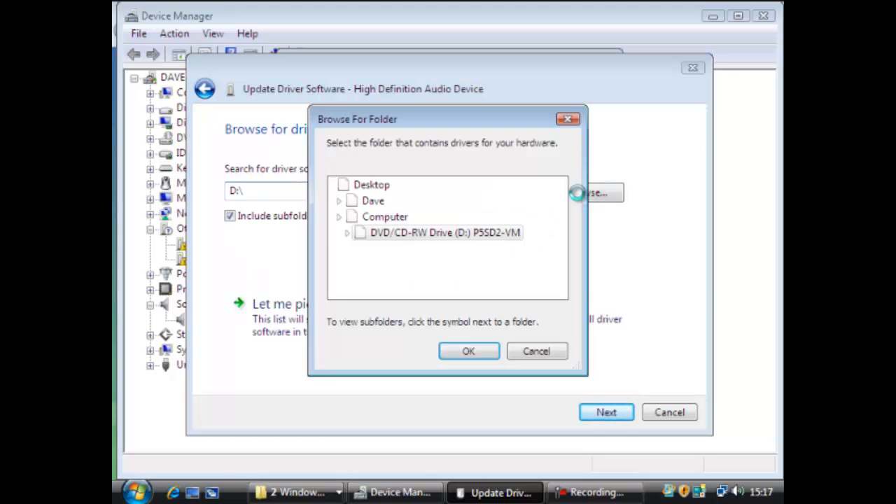
{"action": "left_click", "coordinate": [422, 266]}
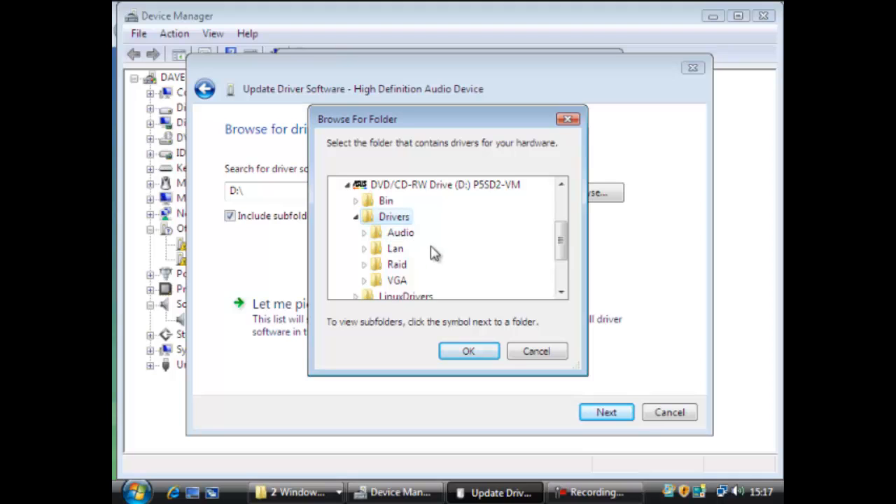
{"action": "double_click", "coordinate": [401, 235]}
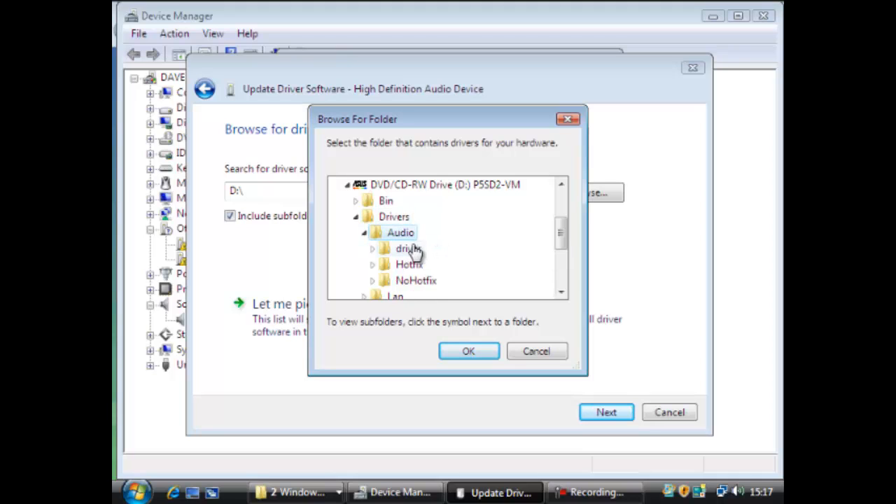
{"action": "double_click", "coordinate": [414, 249]}
{"action": "left_click", "coordinate": [420, 251]}
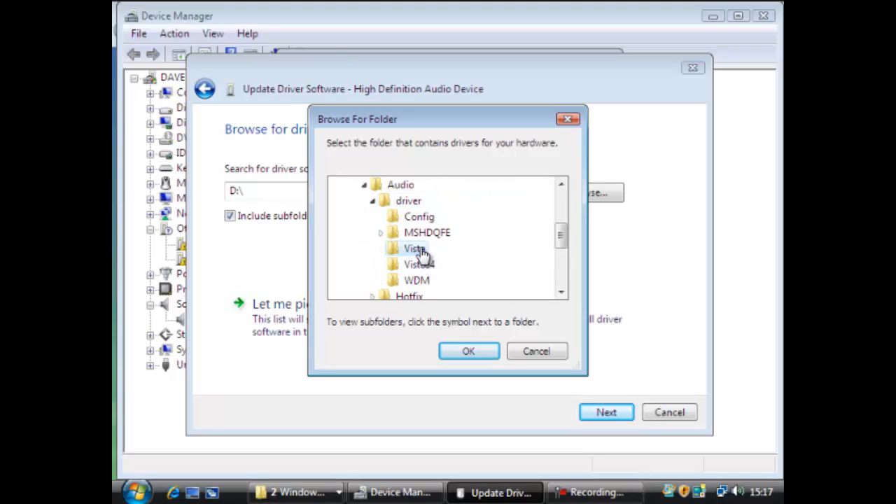
{"action": "left_click", "coordinate": [466, 354]}
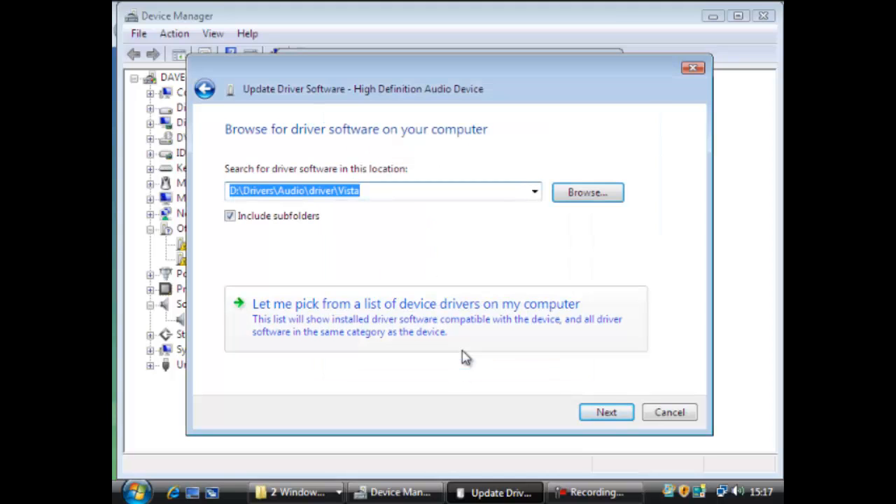
Step: Install the audio driver from the chosen folder and close the update, properties and Welcome Center windows
{"action": "left_click", "coordinate": [606, 413]}
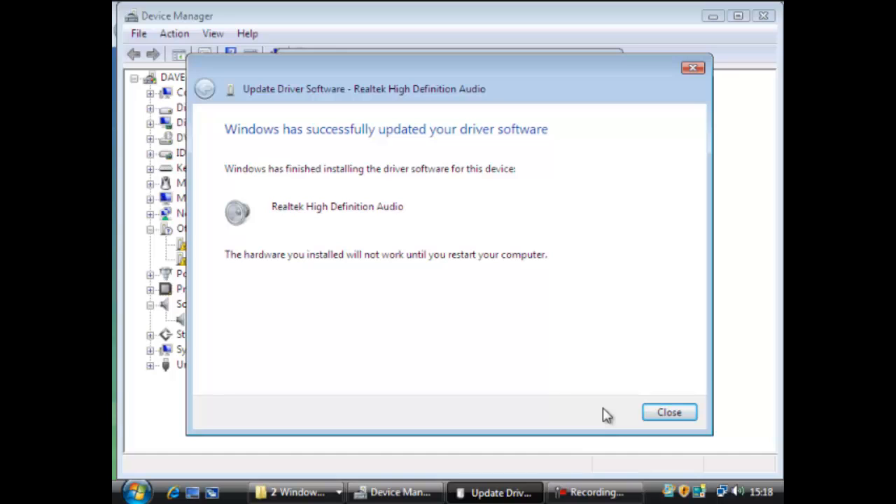
{"action": "left_click", "coordinate": [672, 413]}
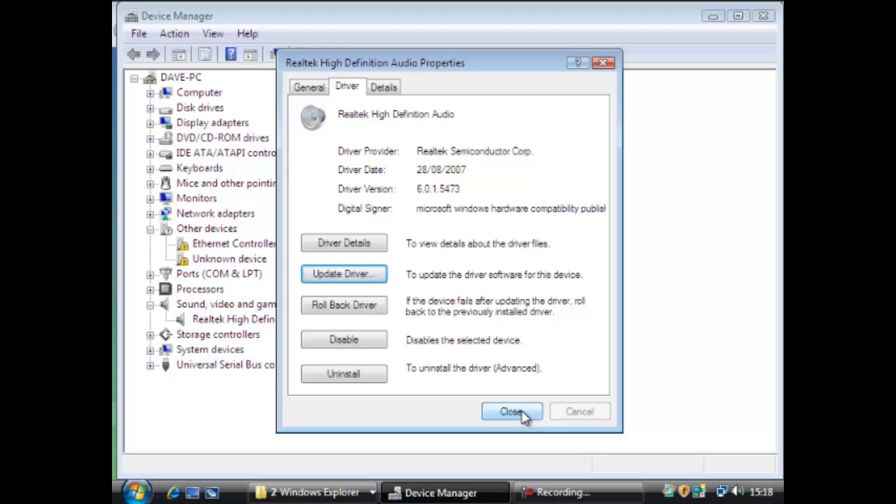
{"action": "left_click", "coordinate": [512, 412]}
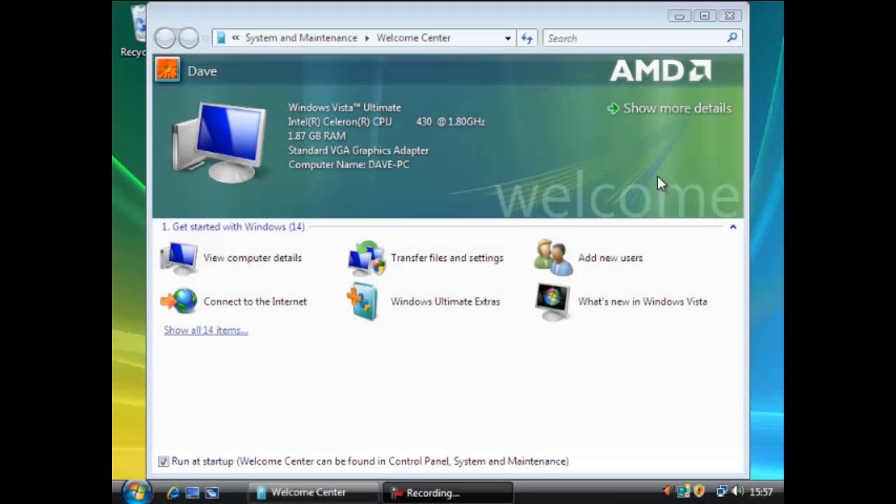
{"action": "left_click", "coordinate": [729, 16]}
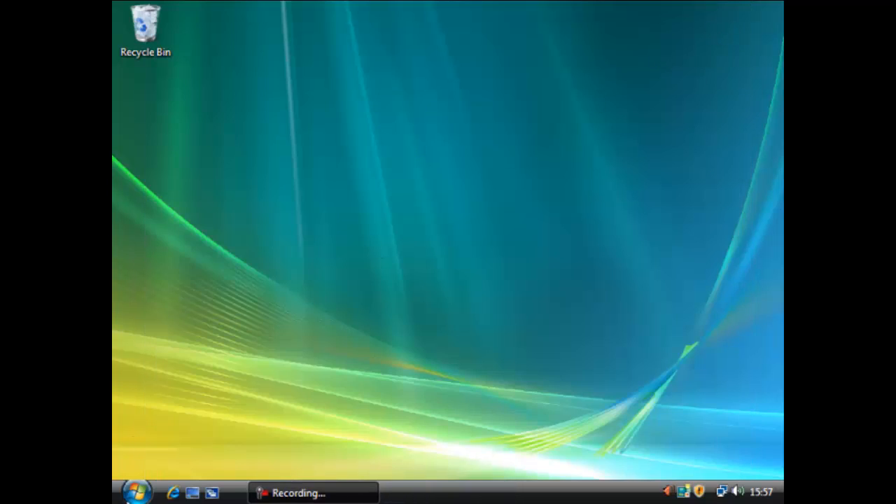
Step: Open Device Manager through the computer's system properties
{"action": "left_click", "coordinate": [137, 492]}
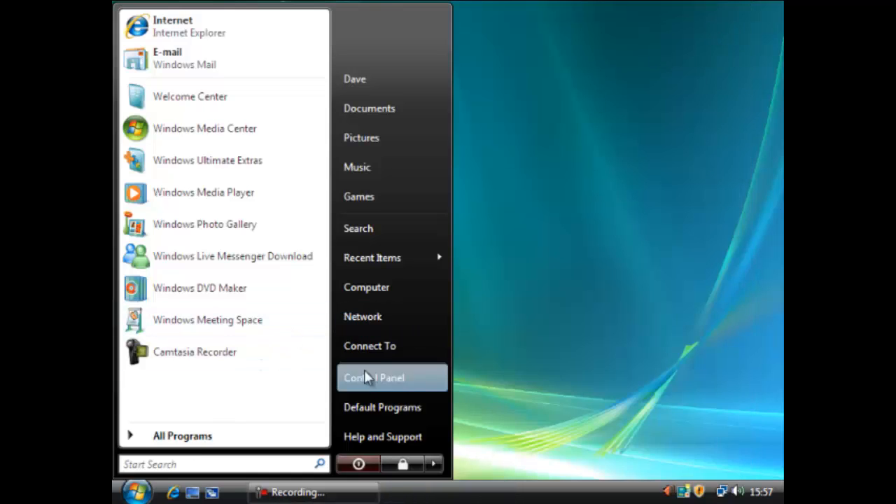
{"action": "right_click", "coordinate": [388, 286]}
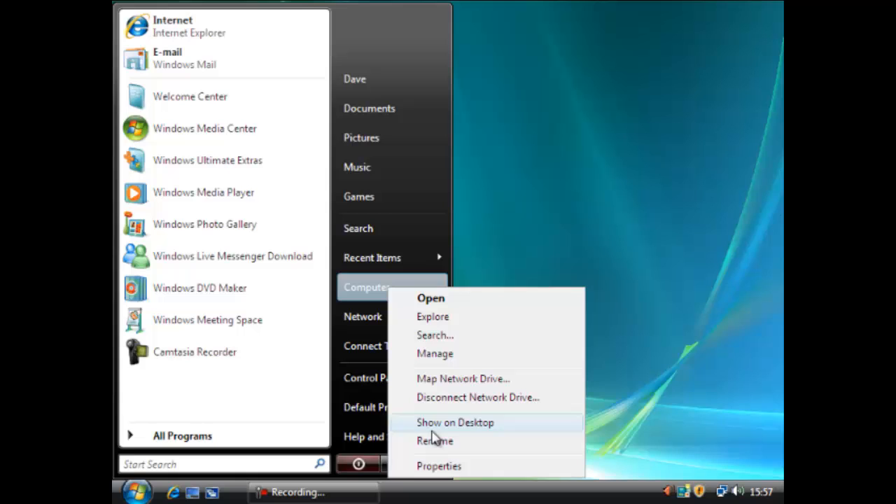
{"action": "left_click", "coordinate": [443, 467]}
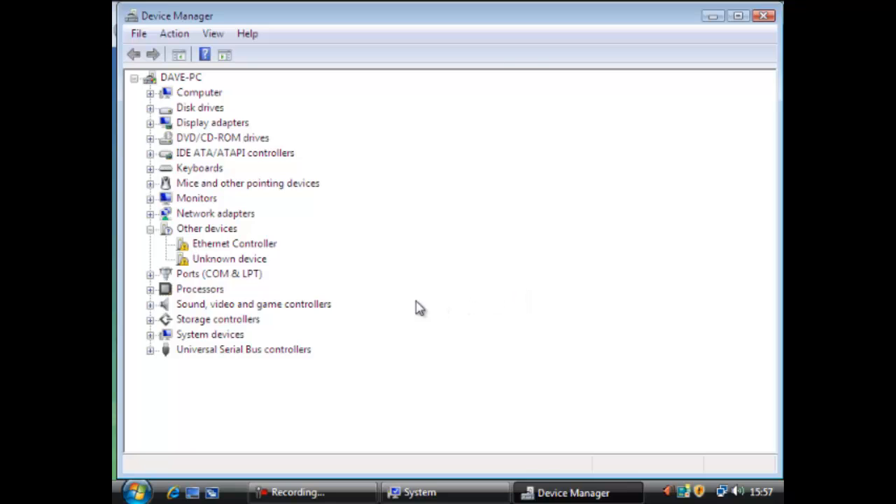
Step: Check the Realtek High Definition Audio device's properties, then view the Realtek HD Audio Manager and close it
{"action": "left_click", "coordinate": [315, 306]}
{"action": "double_click", "coordinate": [308, 309]}
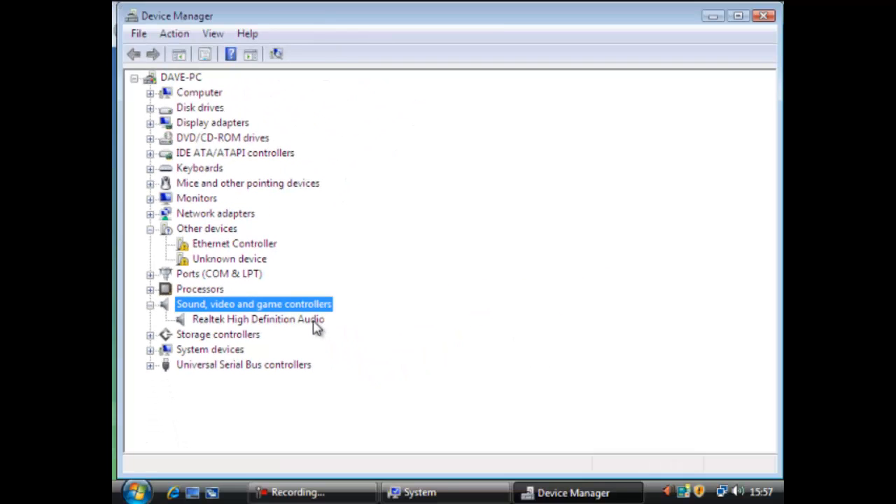
{"action": "double_click", "coordinate": [311, 319]}
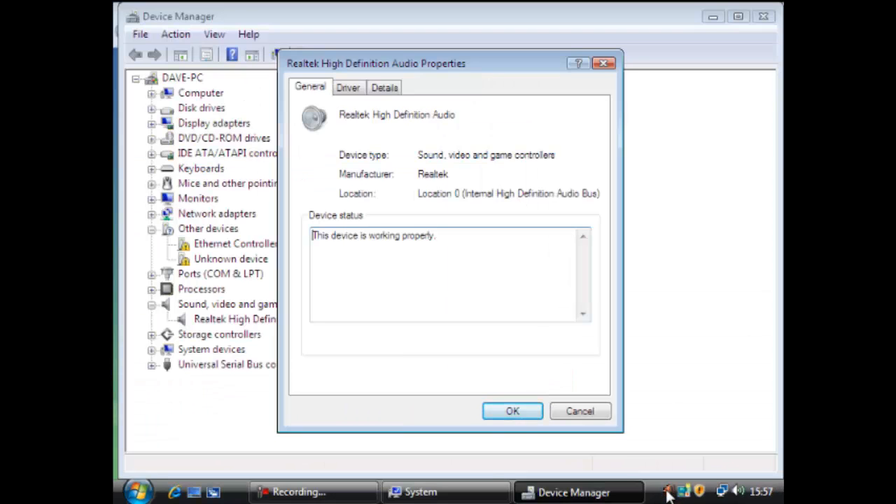
{"action": "left_click", "coordinate": [667, 493]}
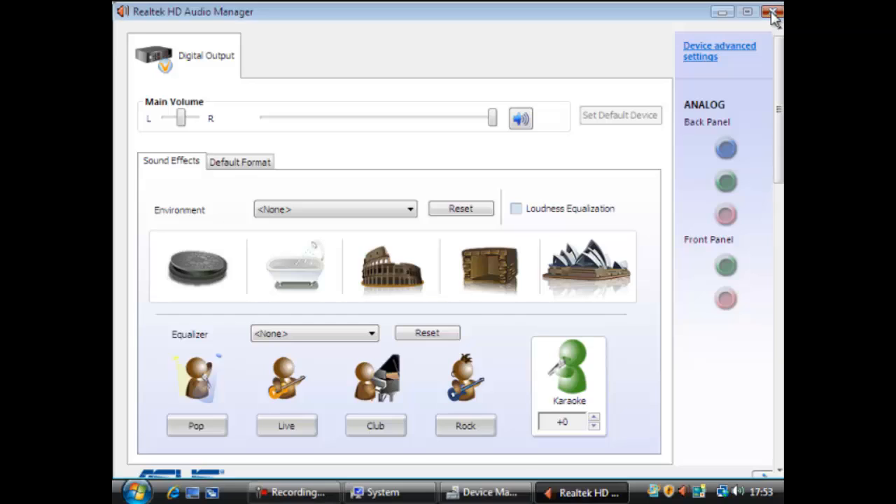
{"action": "left_click", "coordinate": [772, 12]}
Step: Disable the Realtek High Definition Audio device under Sound, video and game controllers
{"action": "left_click", "coordinate": [286, 308]}
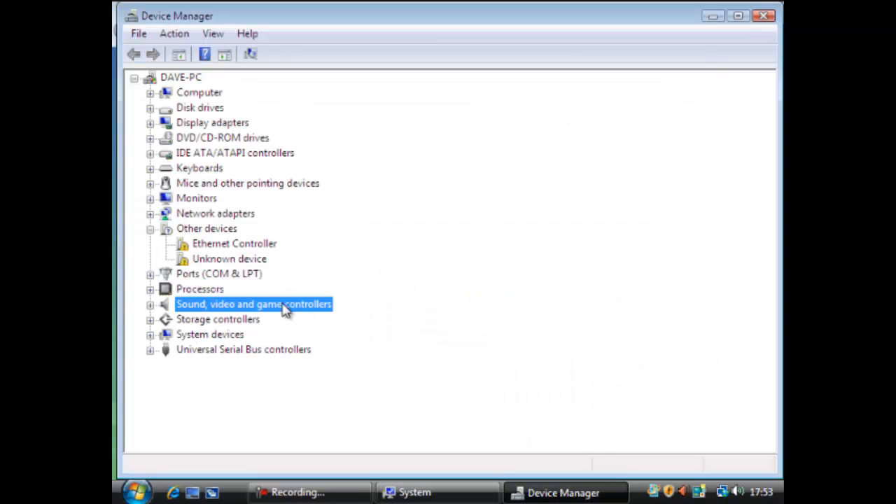
{"action": "double_click", "coordinate": [286, 308]}
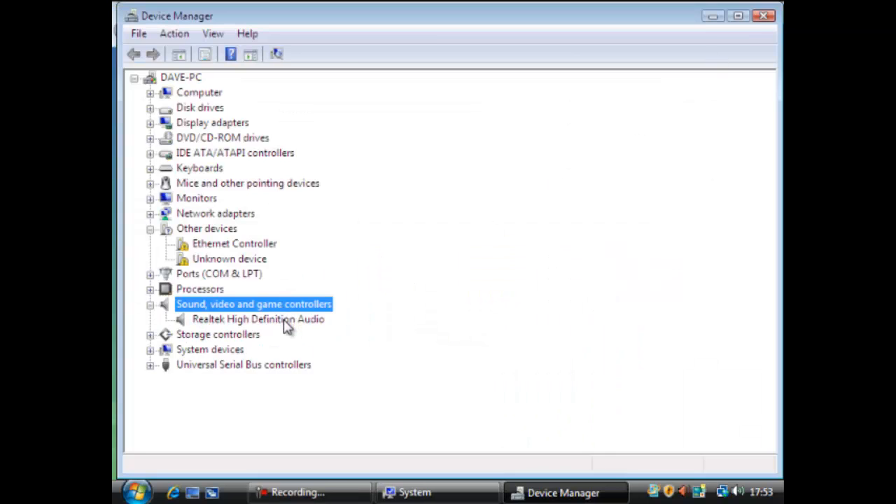
{"action": "left_click", "coordinate": [287, 323]}
{"action": "right_click", "coordinate": [287, 327]}
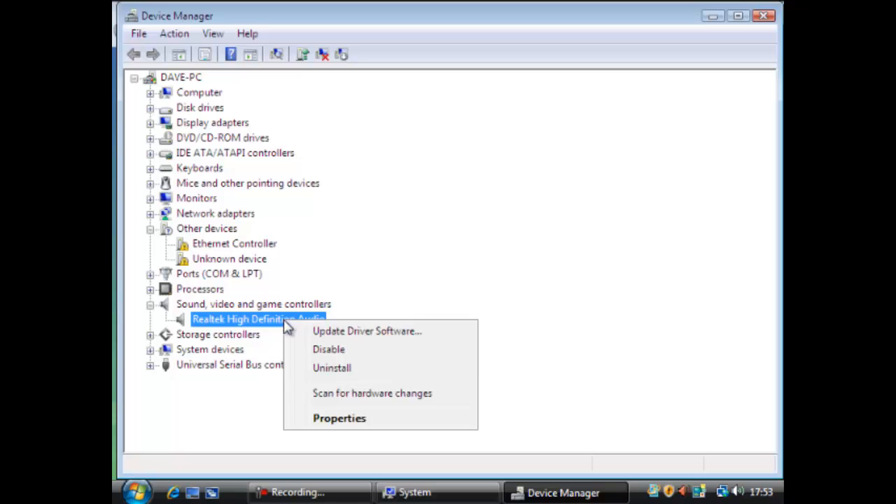
{"action": "left_click", "coordinate": [316, 350]}
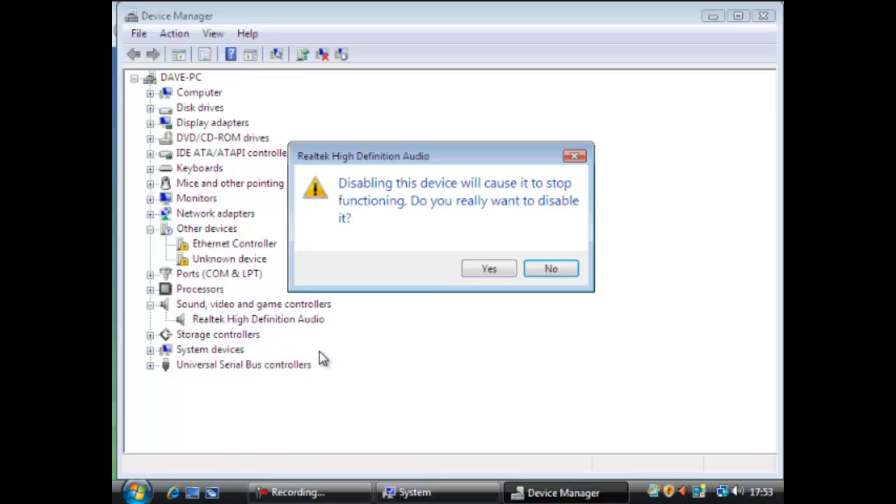
{"action": "left_click", "coordinate": [489, 270]}
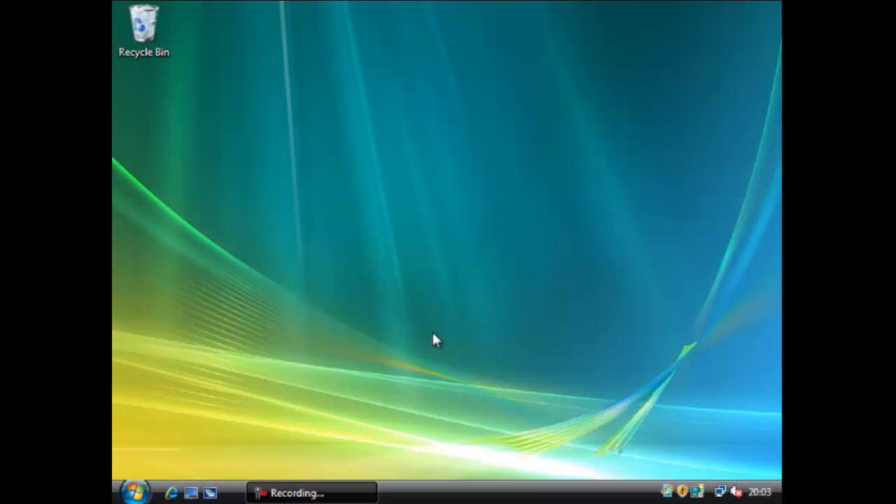
Step: Reopen Device Manager from the computer's system properties after the restart
{"action": "left_click", "coordinate": [138, 493]}
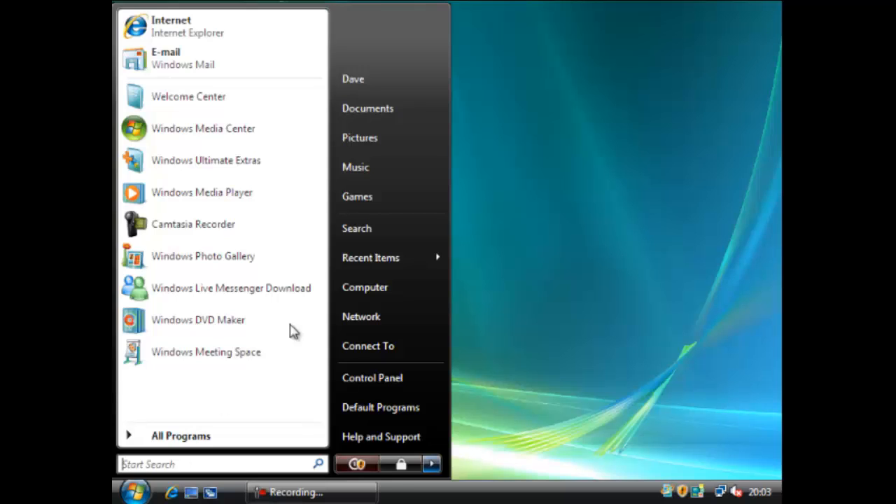
{"action": "right_click", "coordinate": [366, 295]}
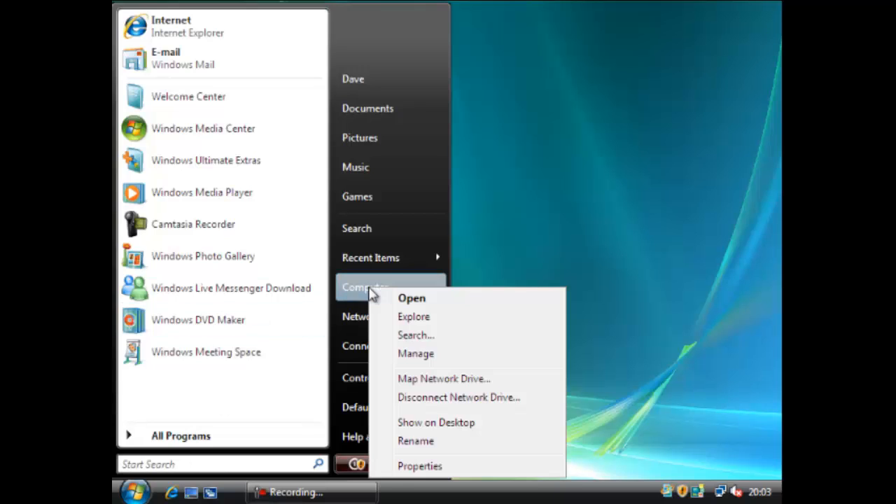
{"action": "left_click", "coordinate": [429, 469]}
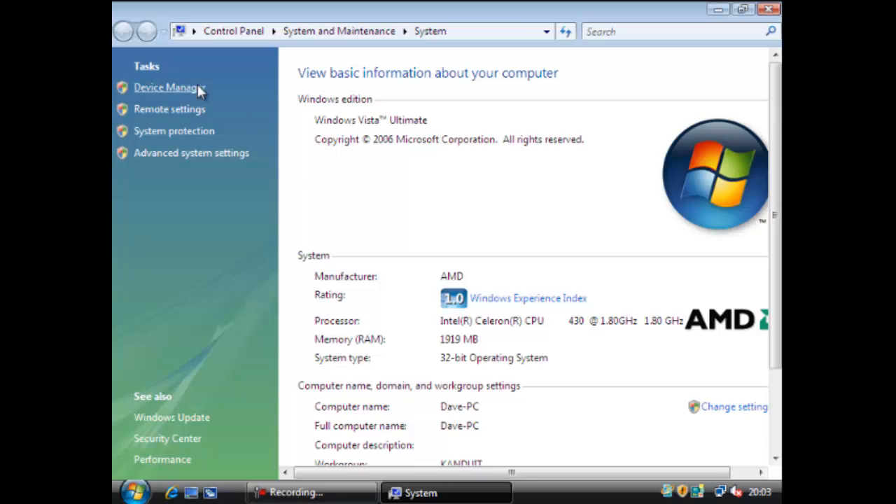
{"action": "left_click", "coordinate": [198, 88]}
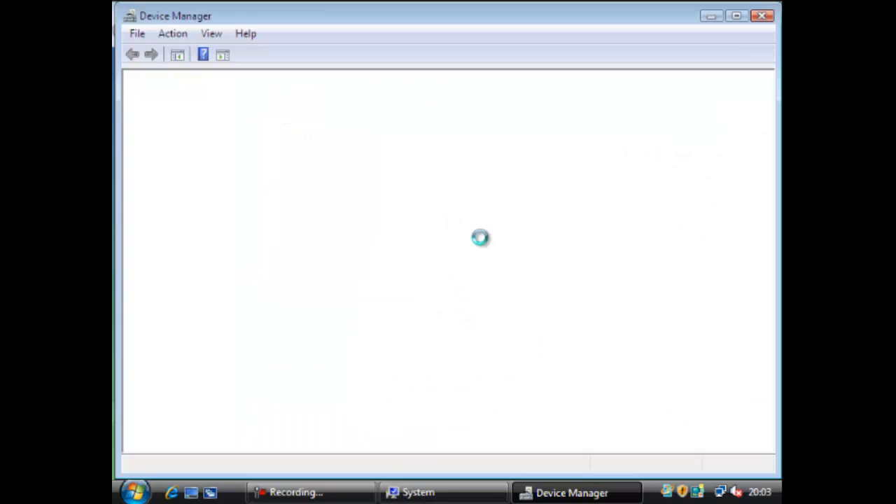